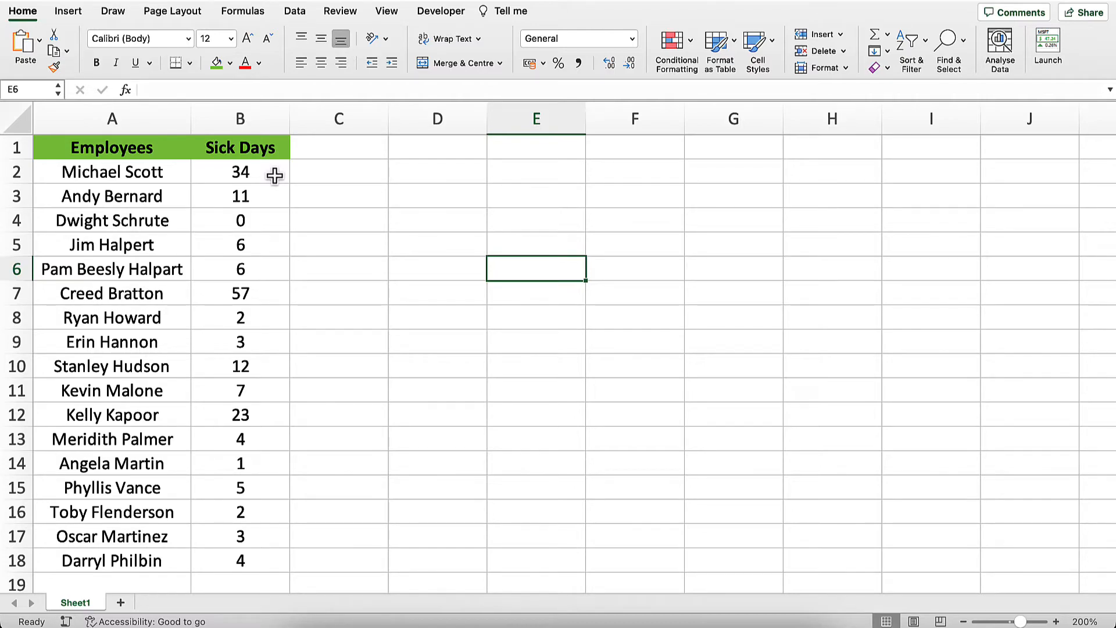
Set up a Greater Than conditional formatting rule for the Sick Days values in B2:B18 with a threshold of 15.
{"action": "left_click_drag", "start_coordinate": [275, 175], "coordinate": [264, 560]}
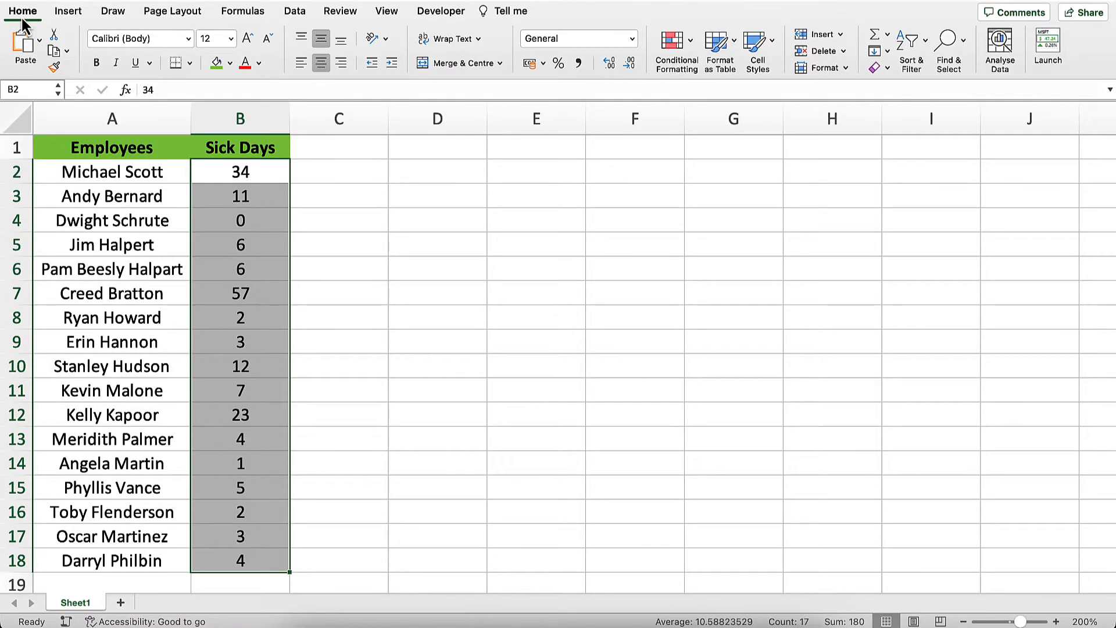
{"action": "left_click", "coordinate": [688, 47]}
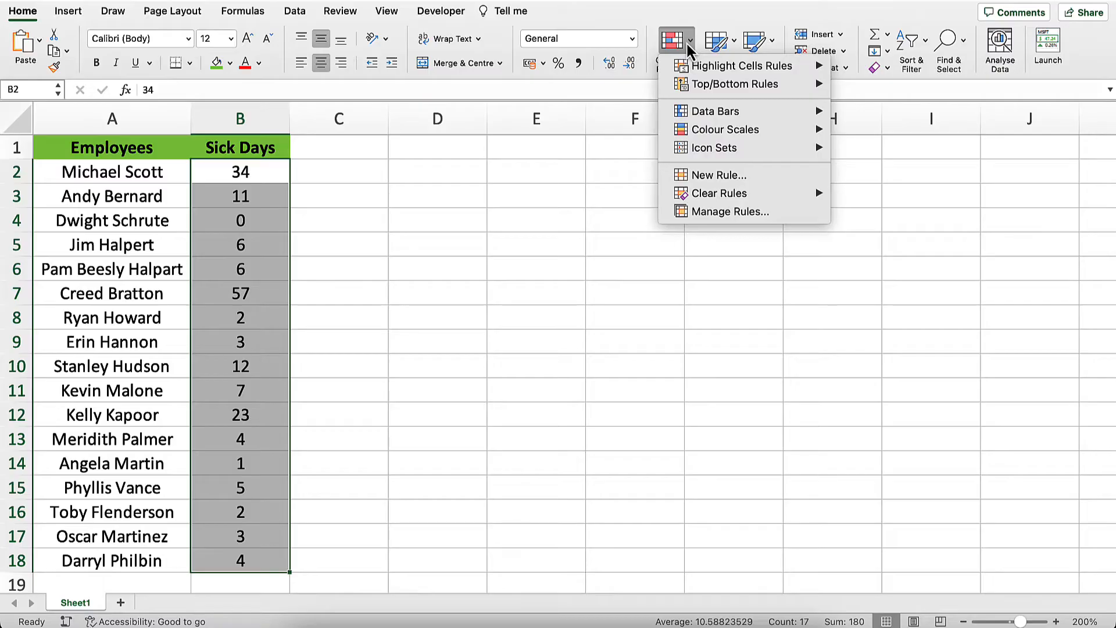
{"action": "mouse_move", "coordinate": [699, 71]}
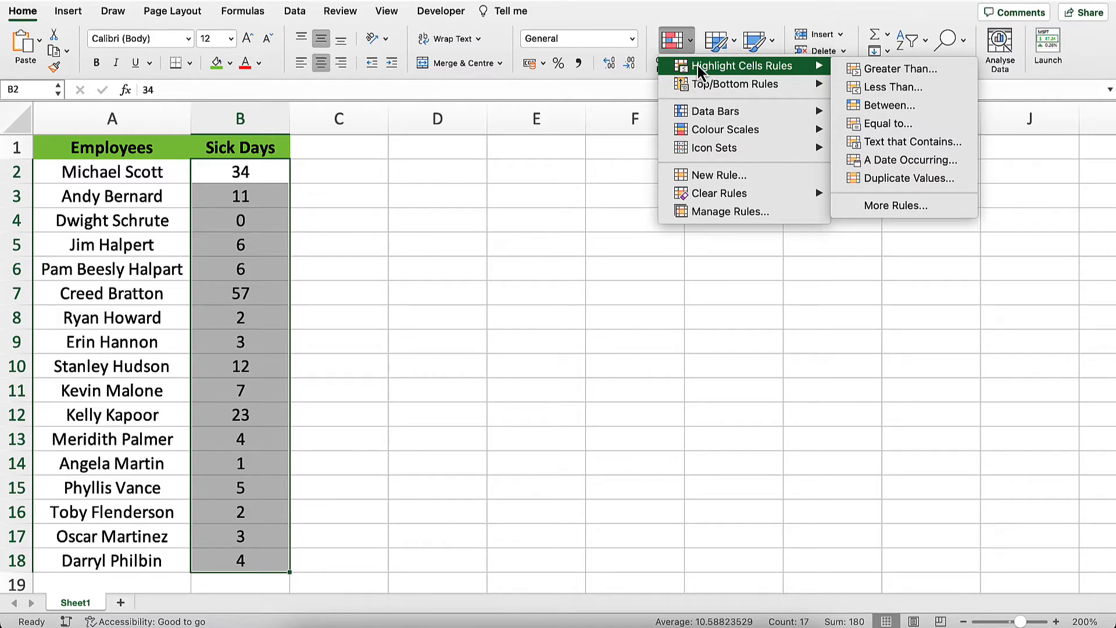
{"action": "left_click", "coordinate": [864, 70]}
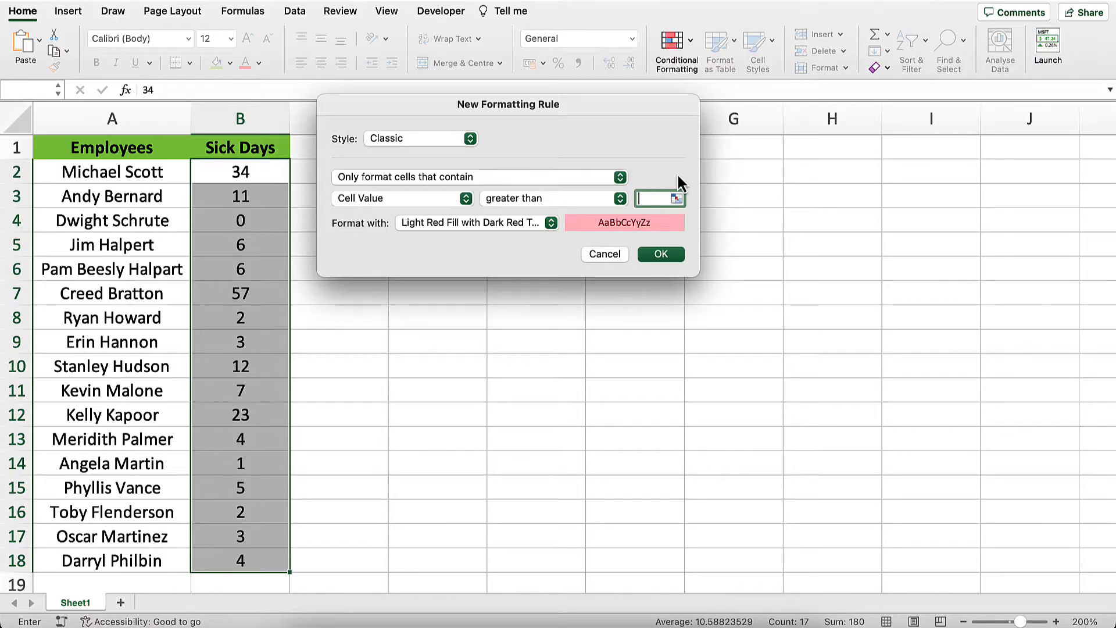
{"action": "type", "text": "15"}
Look through the customised format's font, border and fill options, discard them, and apply the rule with Light Red Fill with Dark Red Text.
{"action": "left_click", "coordinate": [550, 224]}
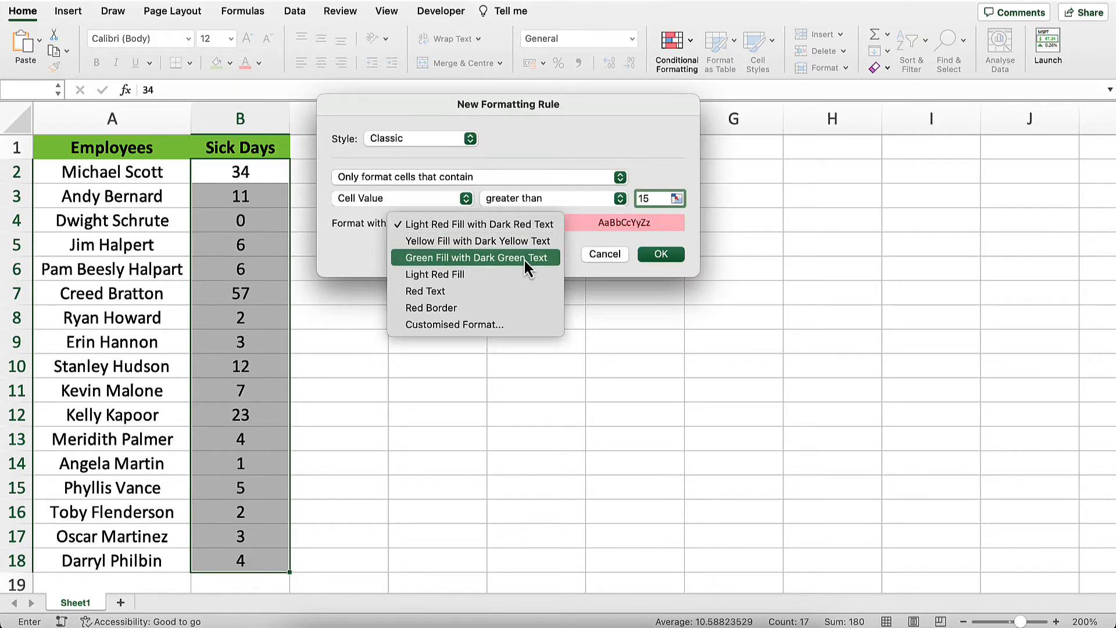
{"action": "left_click", "coordinate": [486, 325]}
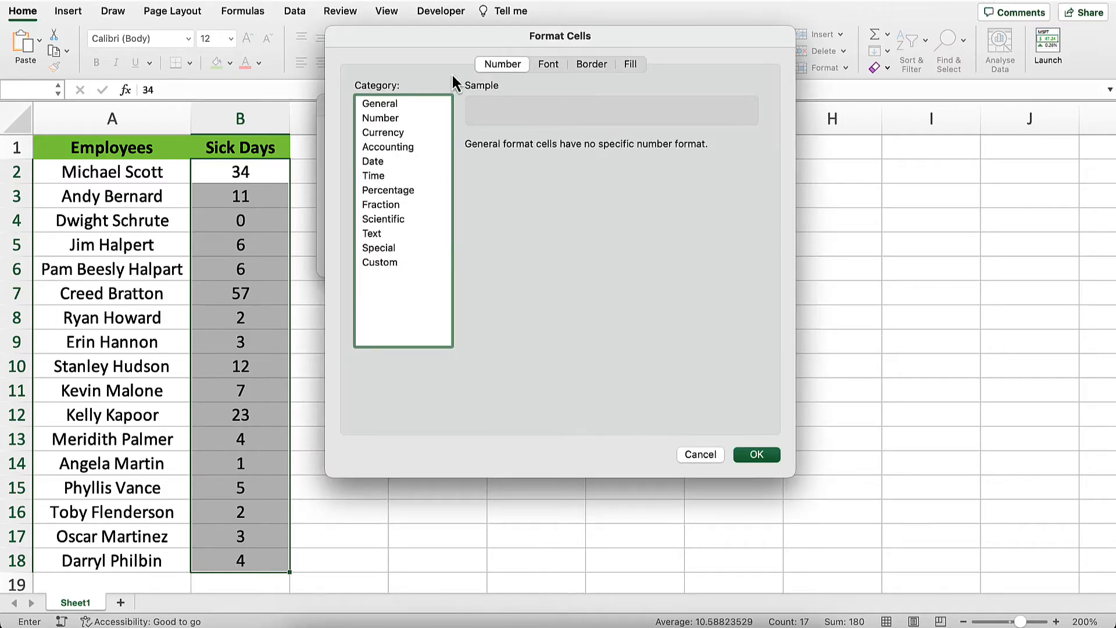
{"action": "left_click", "coordinate": [551, 66]}
{"action": "left_click", "coordinate": [588, 67]}
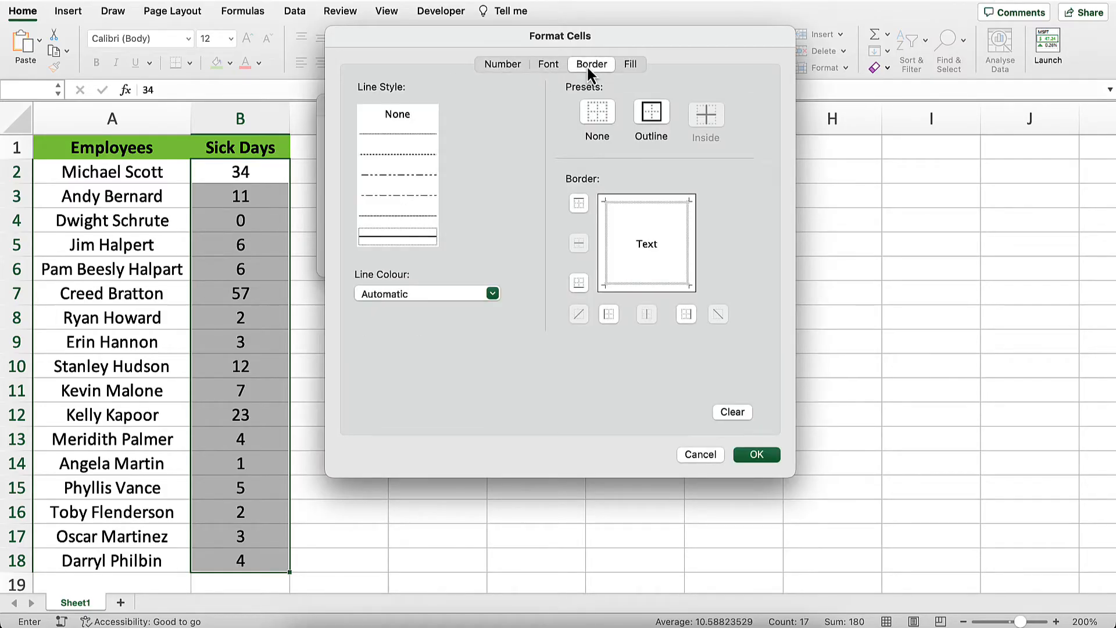
{"action": "left_click", "coordinate": [626, 62]}
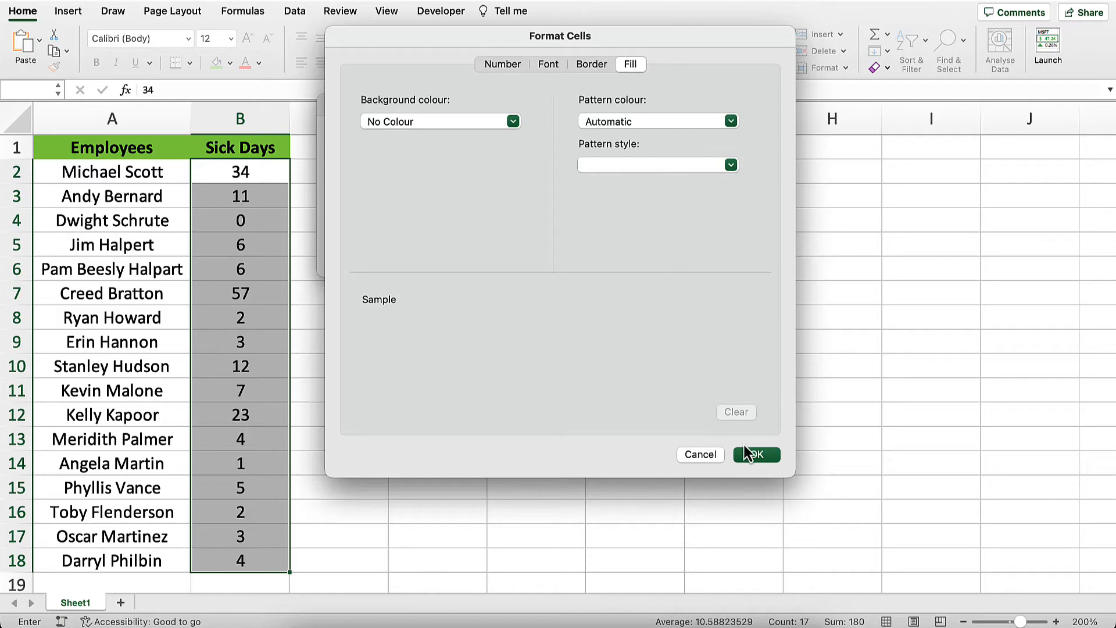
{"action": "left_click", "coordinate": [701, 454]}
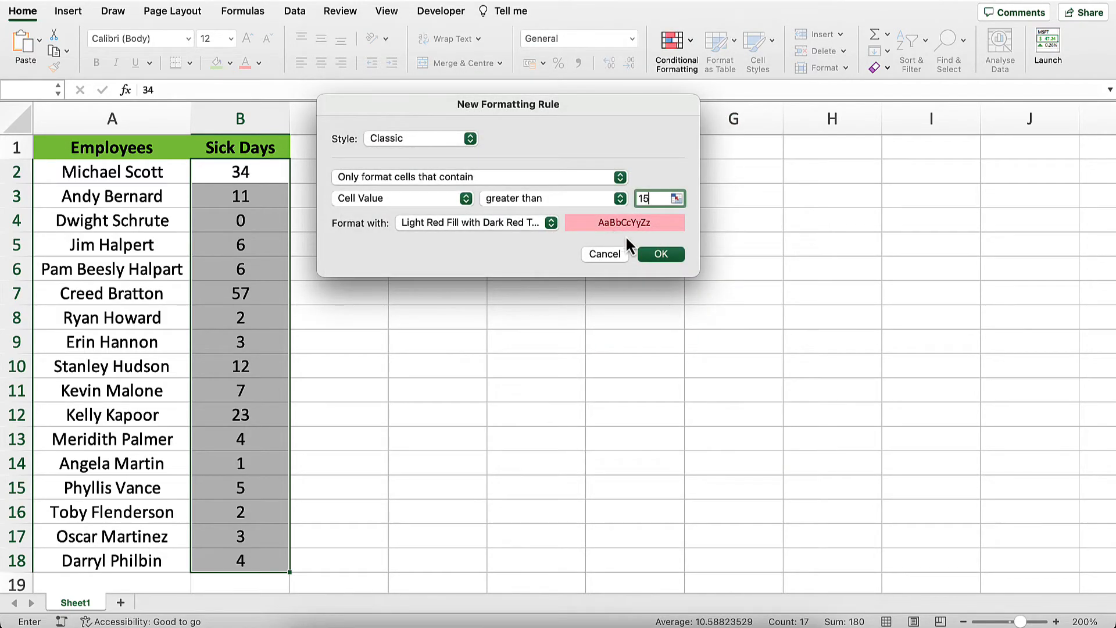
{"action": "left_click", "coordinate": [656, 254]}
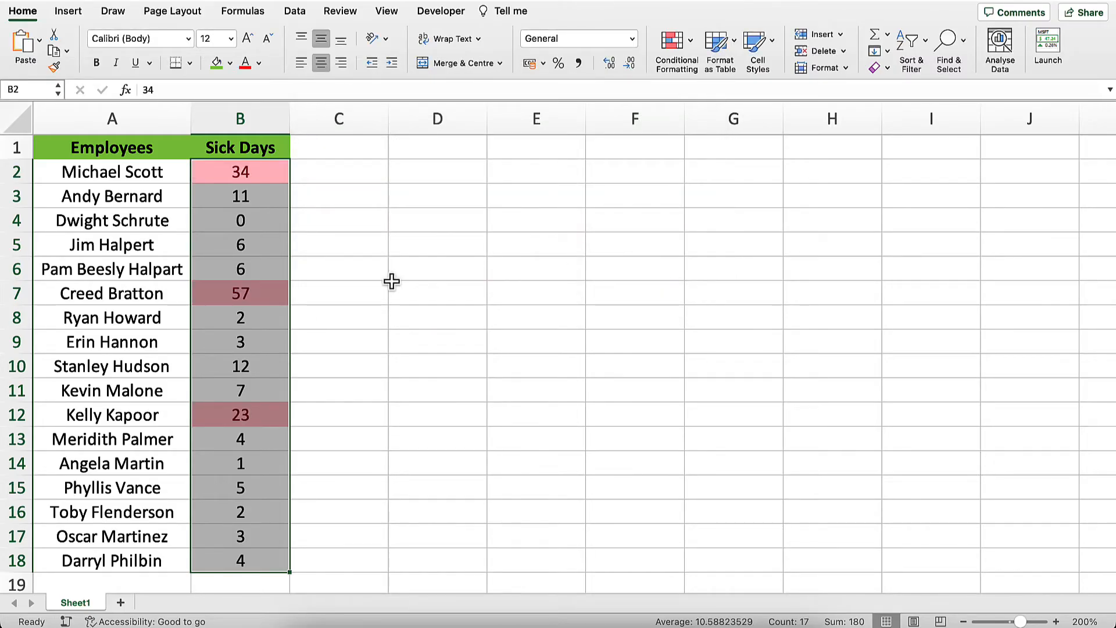
{"action": "left_click", "coordinate": [364, 237]}
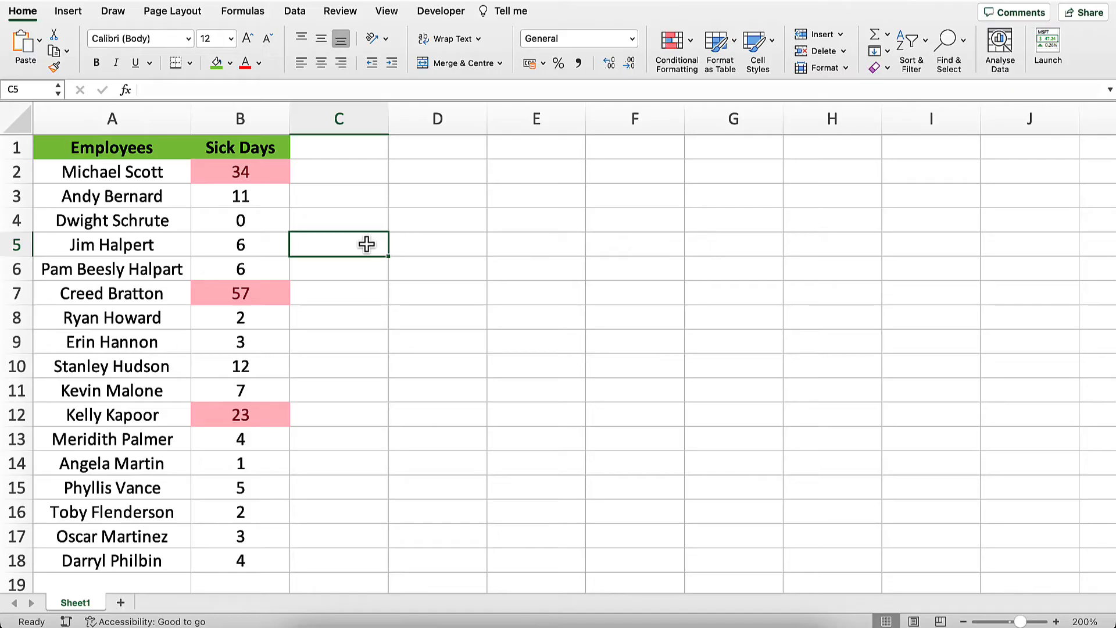
Open the conditional formatting rules manager for the Sick Days values in B2:B18.
{"action": "left_click", "coordinate": [274, 178]}
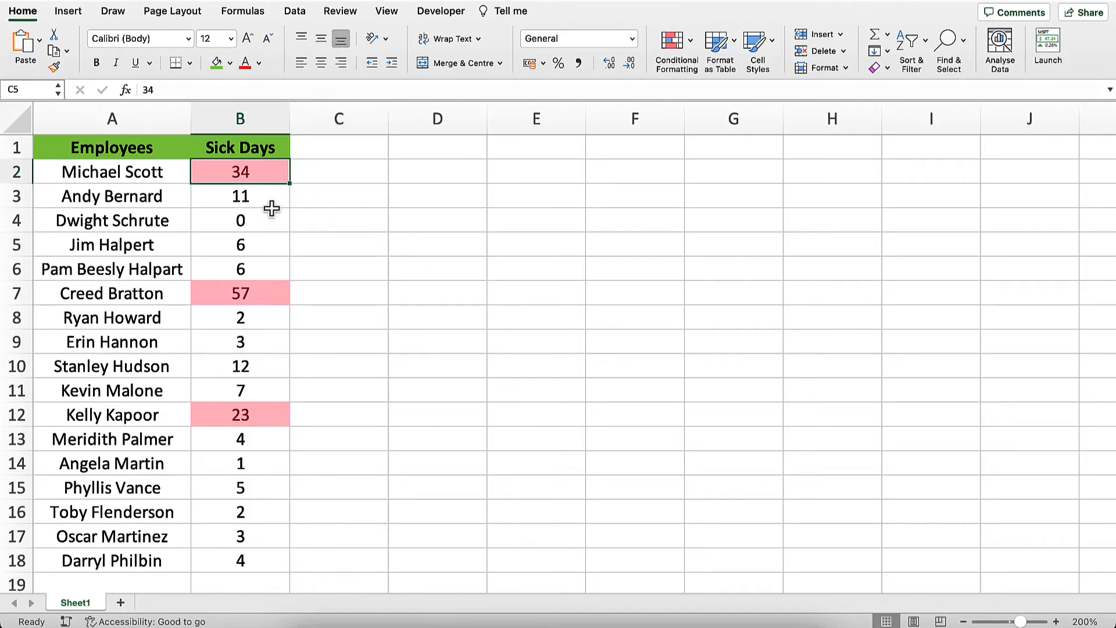
{"action": "left_click_drag", "start_coordinate": [271, 208], "coordinate": [273, 553]}
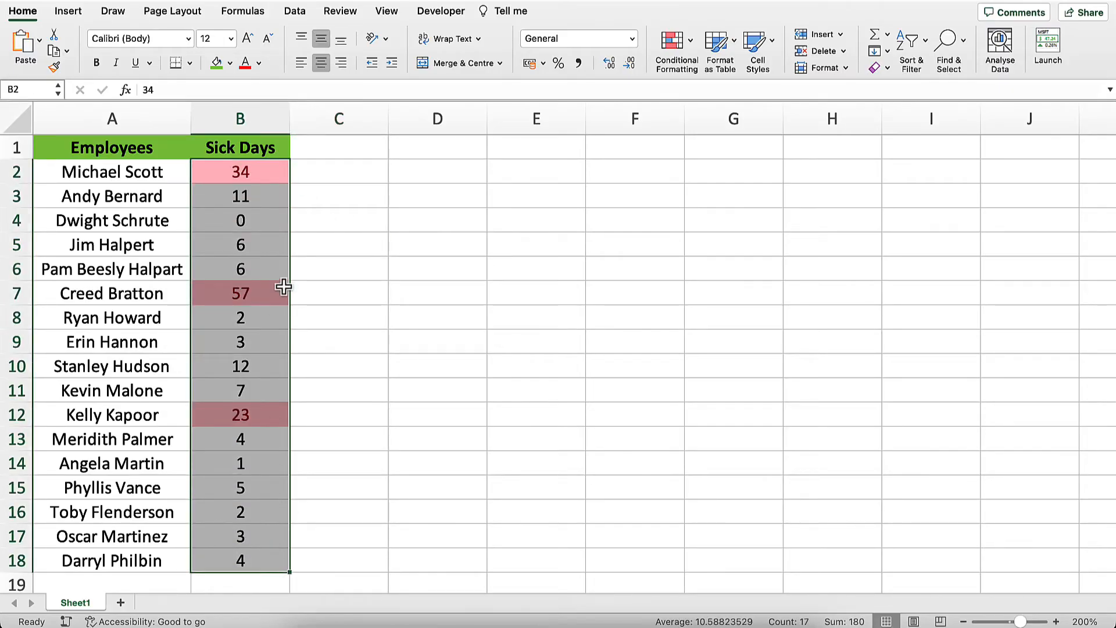
{"action": "left_click", "coordinate": [683, 51]}
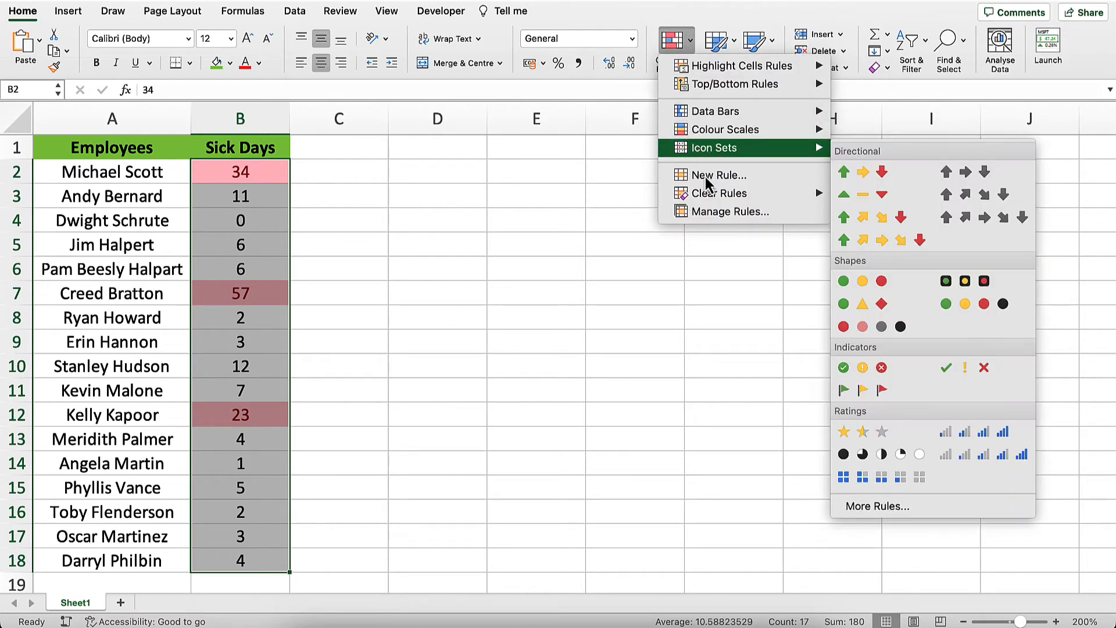
{"action": "left_click", "coordinate": [719, 212]}
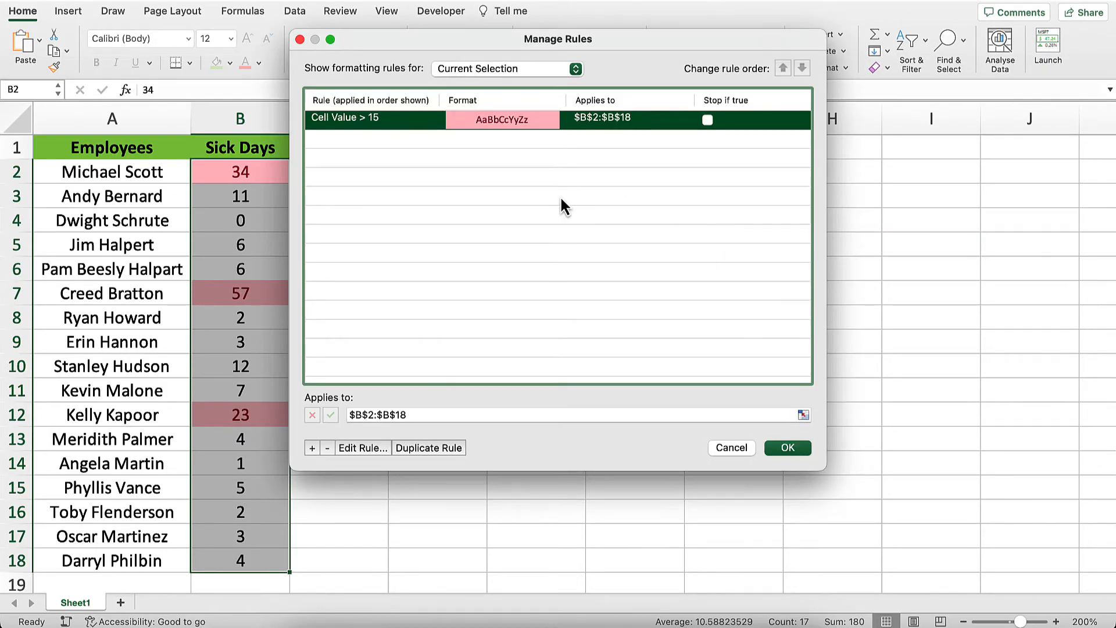
Try other thresholds, such as 10 and 5, in the greater-than rule for the Sick Days values.
{"action": "double_click", "coordinate": [424, 124]}
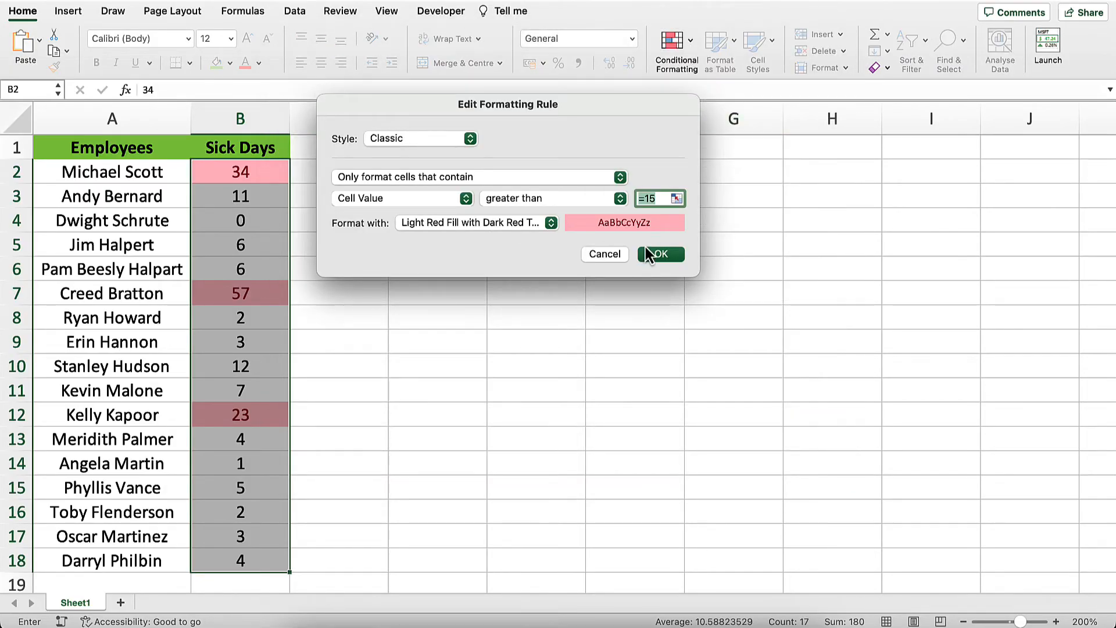
{"action": "left_click", "coordinate": [658, 201]}
{"action": "key", "text": "BackSpace"}
{"action": "key", "text": "BackSpace"}
{"action": "type", "text": "10"}
{"action": "key", "text": "BackSpace"}
{"action": "type", "text": "15"}
{"action": "key", "text": "BackSpace"}
{"action": "key", "text": "BackSpace"}
{"action": "type", "text": "5"}
{"action": "left_click", "coordinate": [605, 253]}
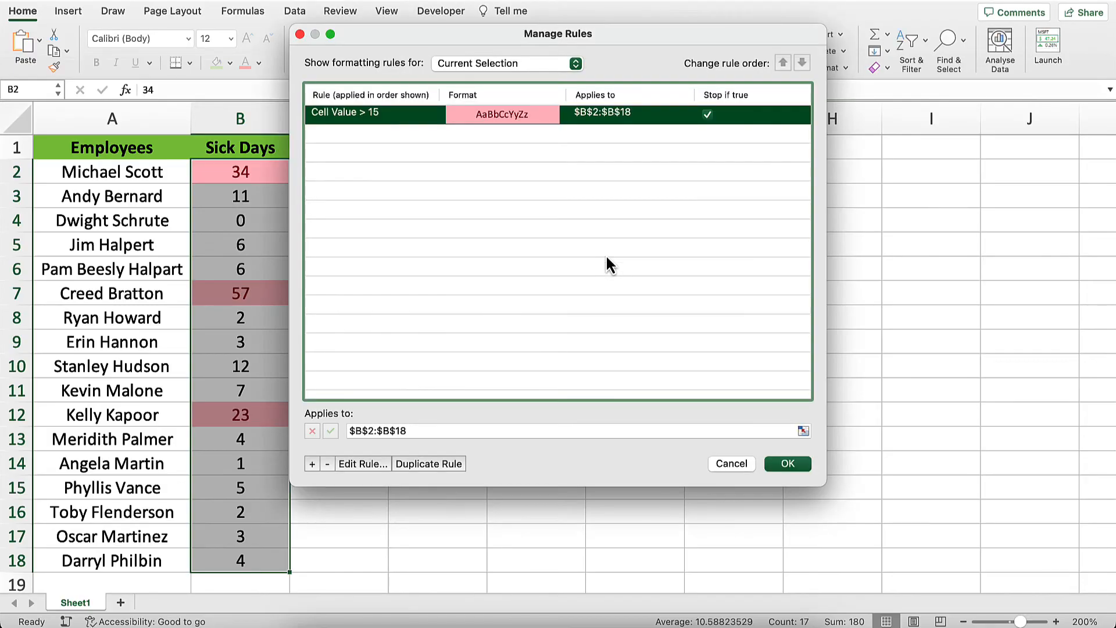
Delete the greater-than rule from the Sick Days values and apply the removal.
{"action": "left_click", "coordinate": [328, 464]}
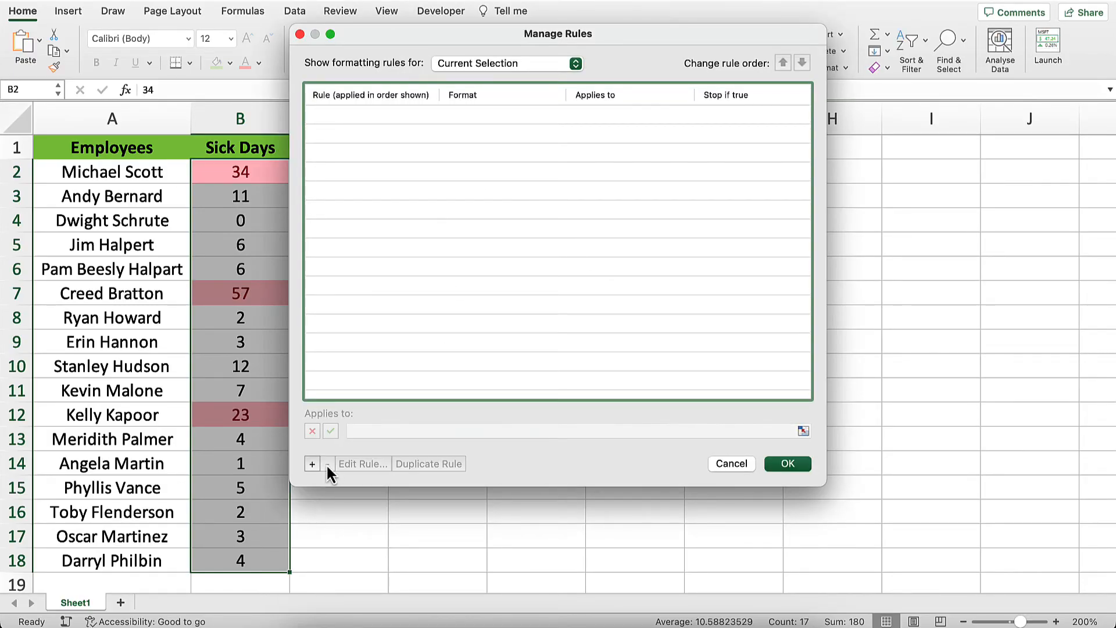
{"action": "left_click", "coordinate": [786, 464]}
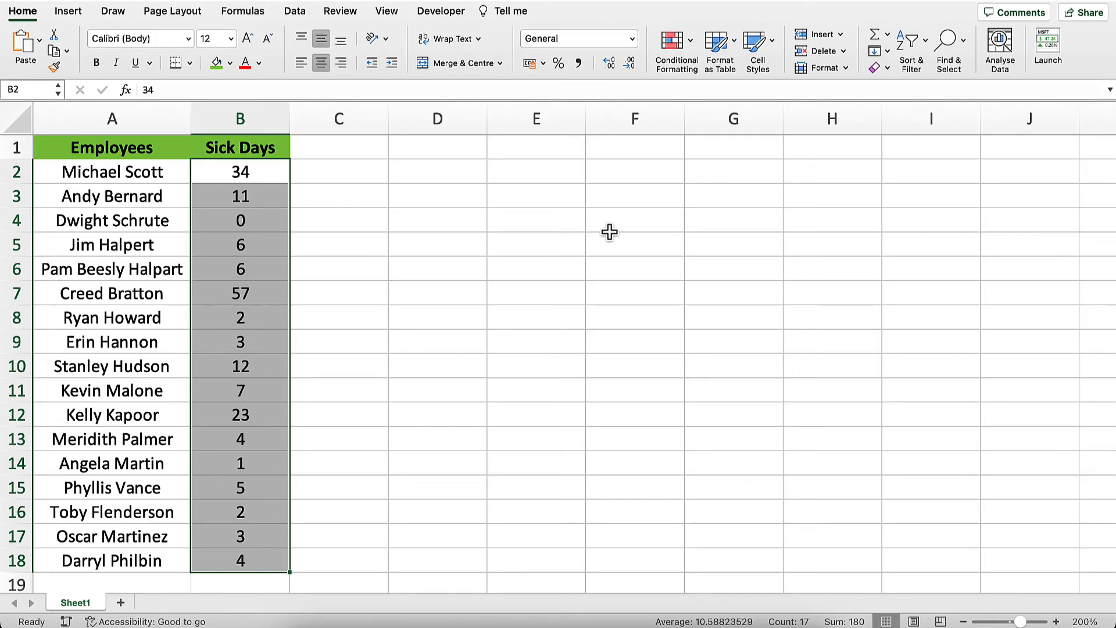
Add a Less Than conditional formatting rule to B2:B18 with threshold 2 and Green Fill with Dark Green Text.
{"action": "left_click", "coordinate": [689, 42]}
{"action": "mouse_move", "coordinate": [697, 70]}
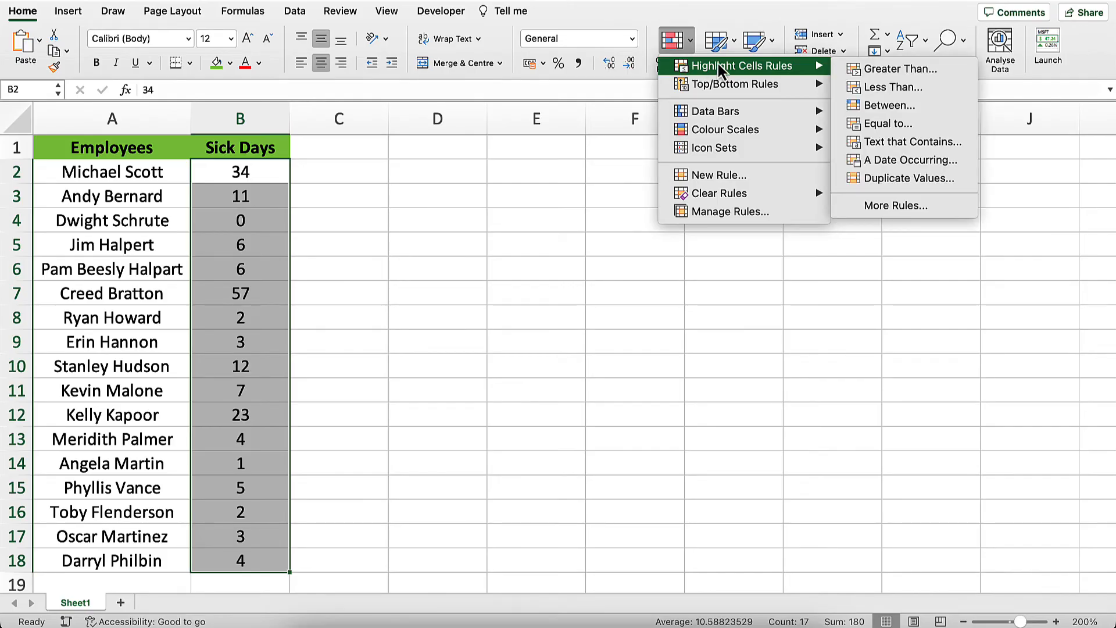
{"action": "left_click", "coordinate": [884, 89]}
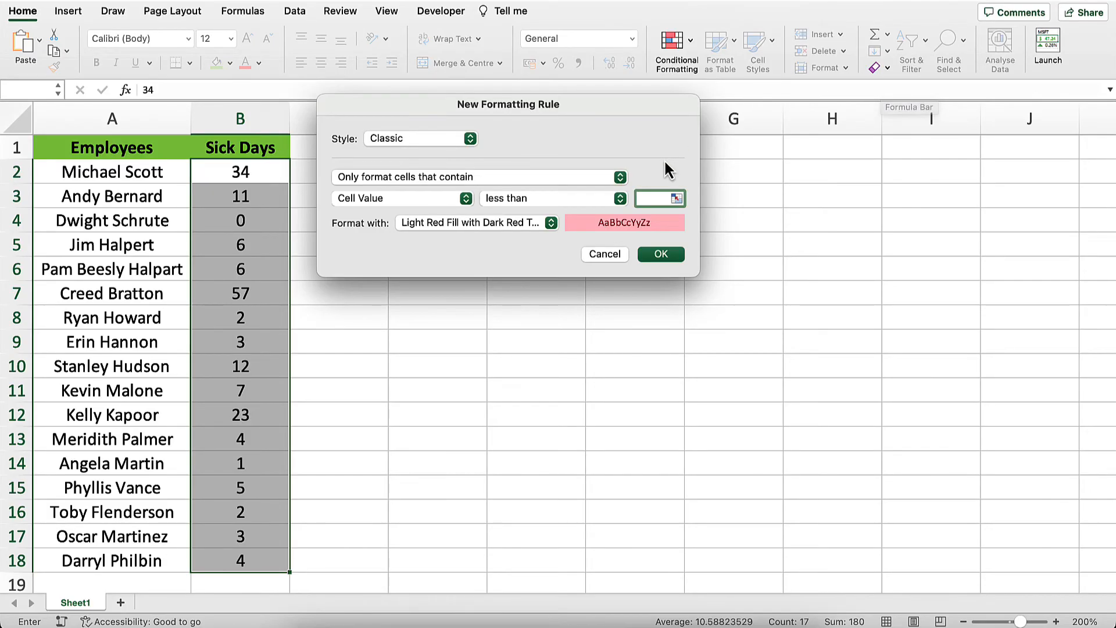
{"action": "type", "text": "2"}
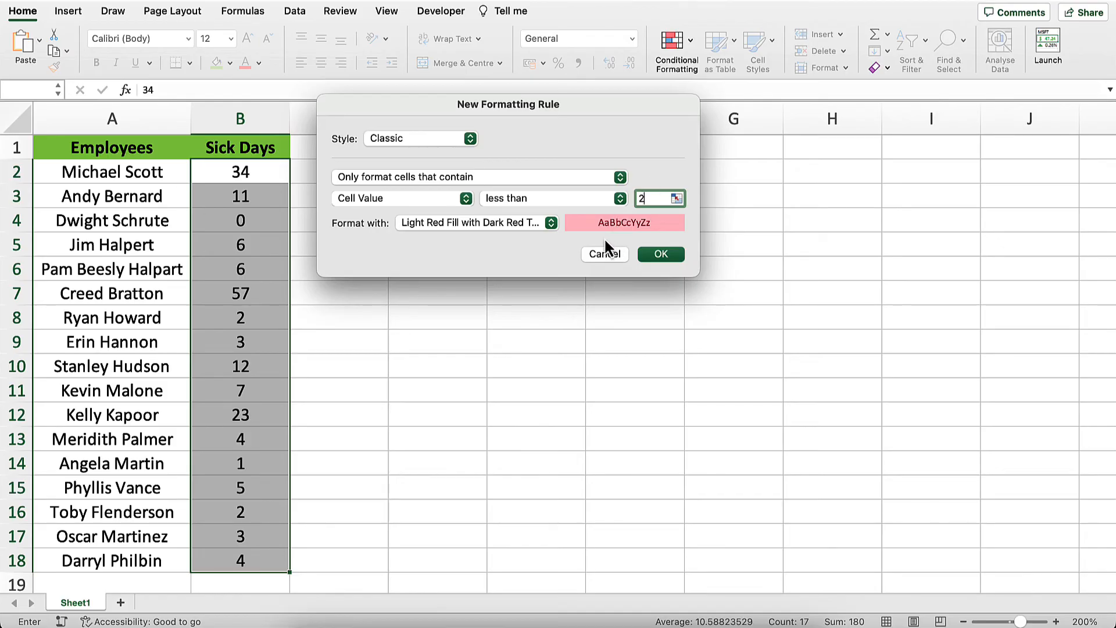
{"action": "left_click", "coordinate": [552, 223]}
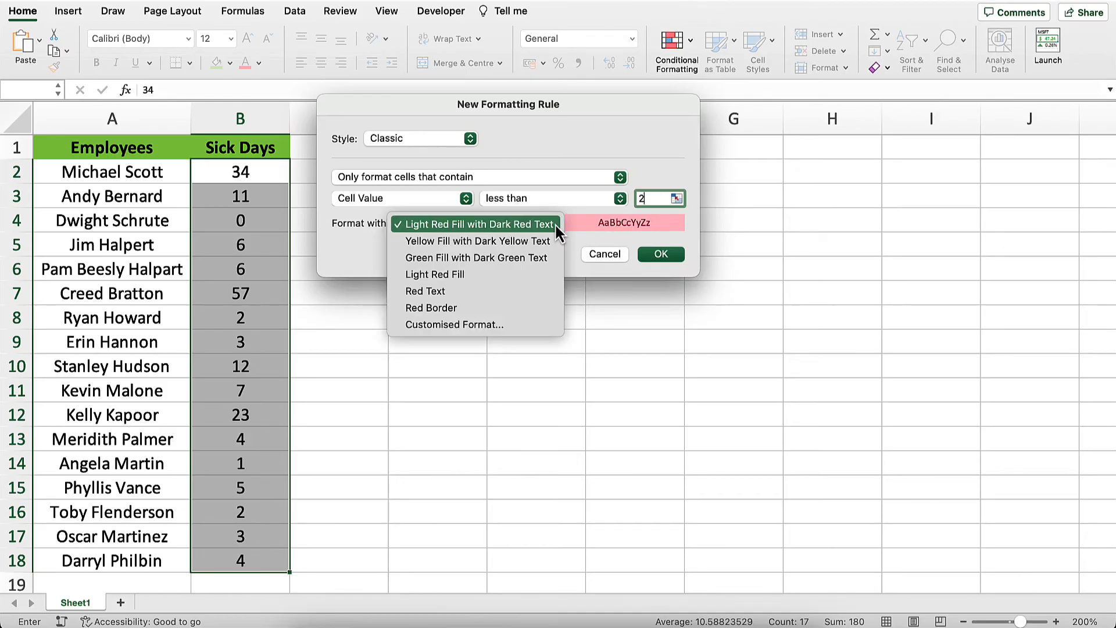
{"action": "left_click", "coordinate": [528, 257]}
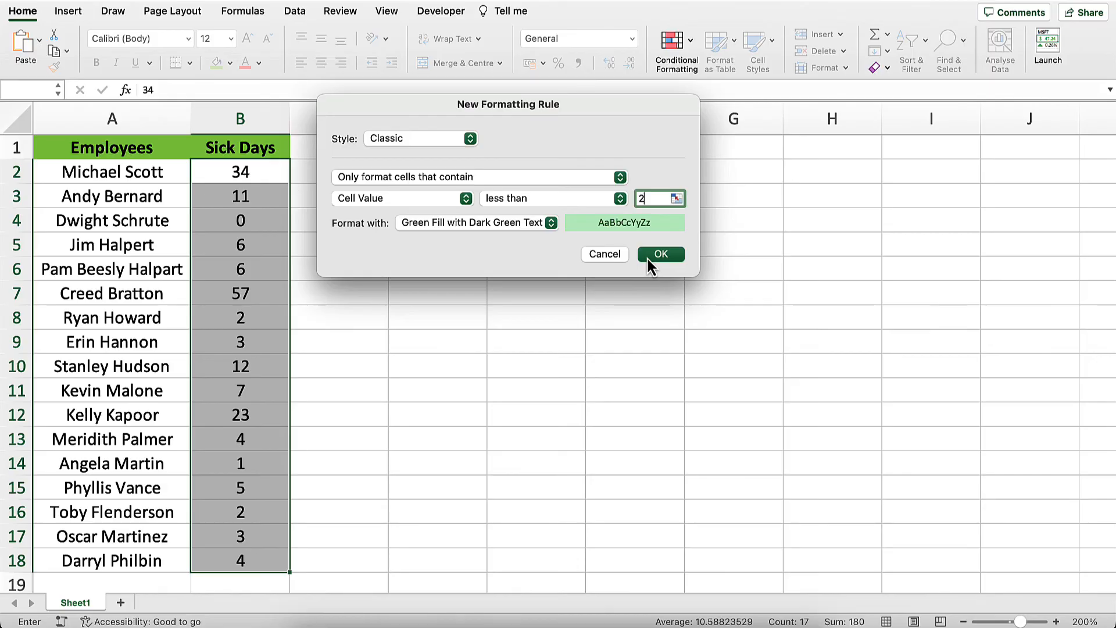
{"action": "left_click", "coordinate": [648, 260]}
{"action": "left_click", "coordinate": [646, 257]}
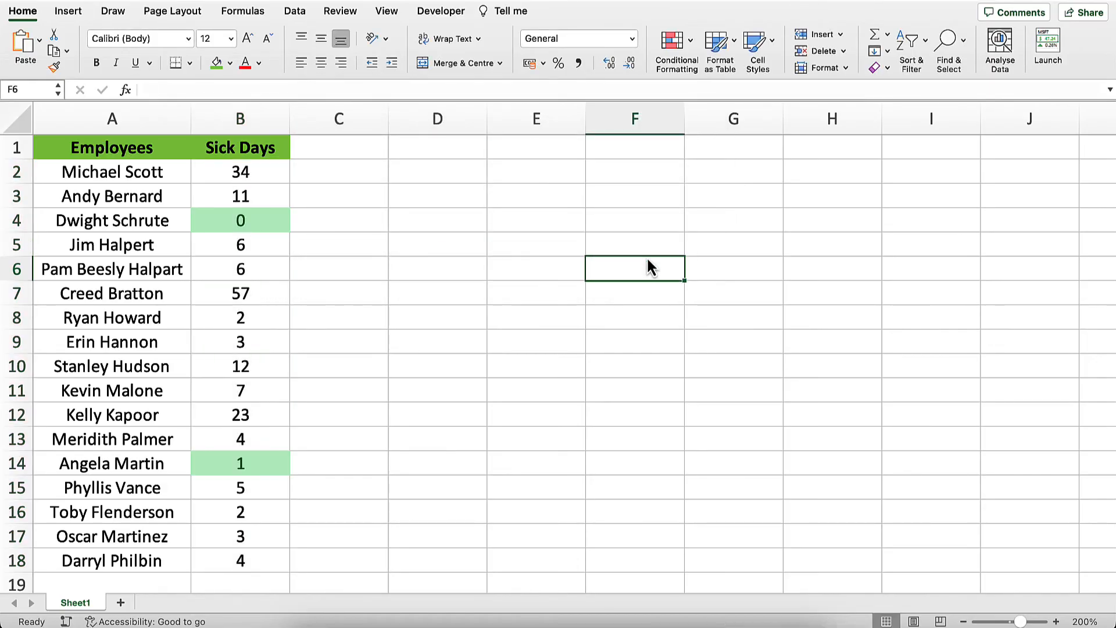